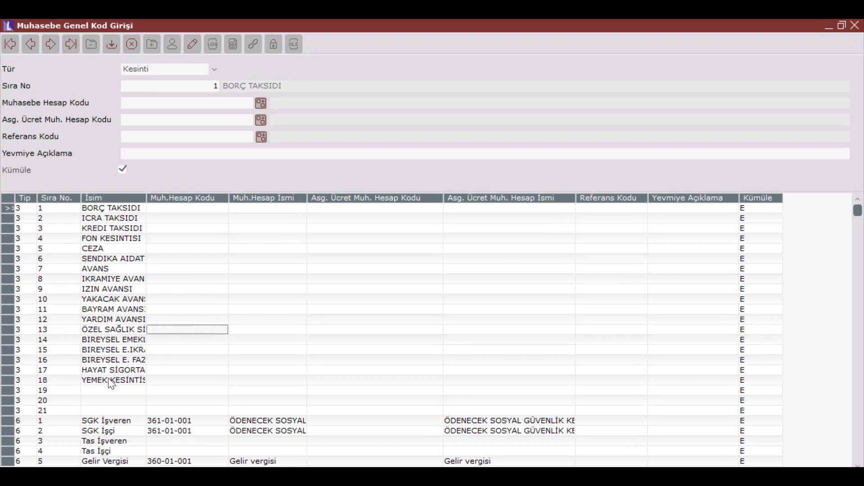
- Examine the type 6 entries in the general accounting code list, widening the İsim column to read the full names, and close the list
scroll(211, 325, "down", 20)
scroll(137, 345, "down", 5)
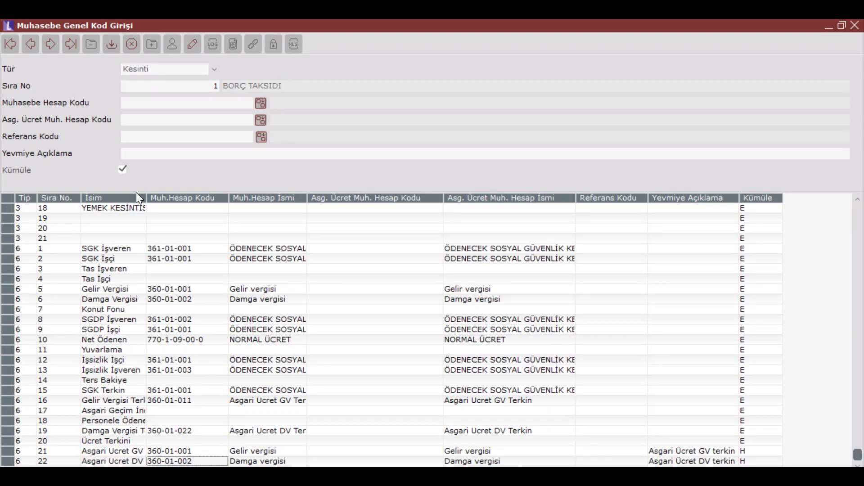
left_click_drag(144, 194, 208, 195)
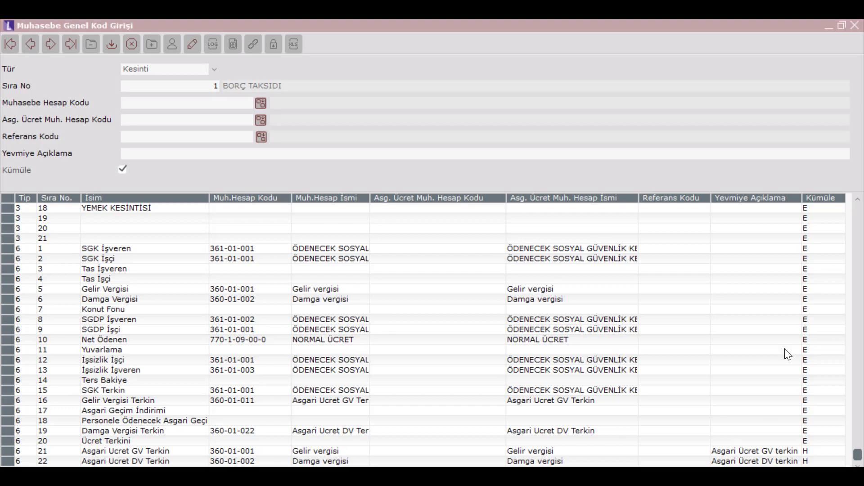
left_click(854, 27)
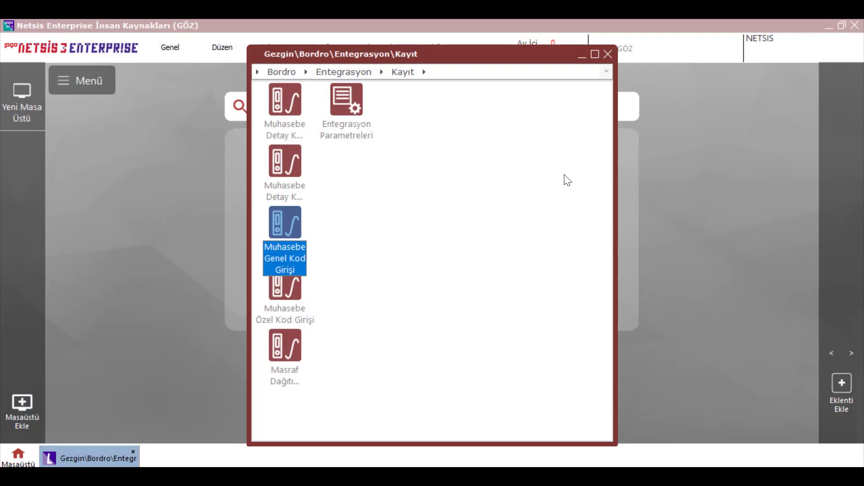
left_click(608, 54)
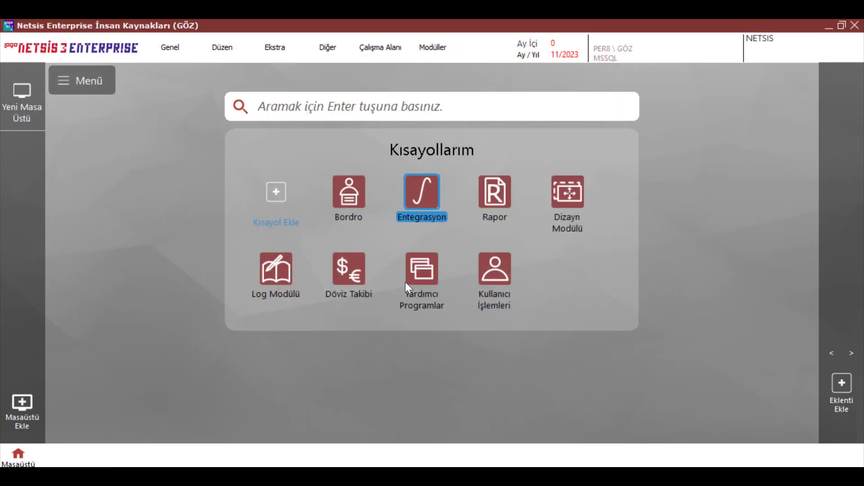
- View the ENTEGRASYON group's parameter in Özel Parametre Tanımlamaları under Yardımcı Programlar, and close the definitions
left_click(417, 282)
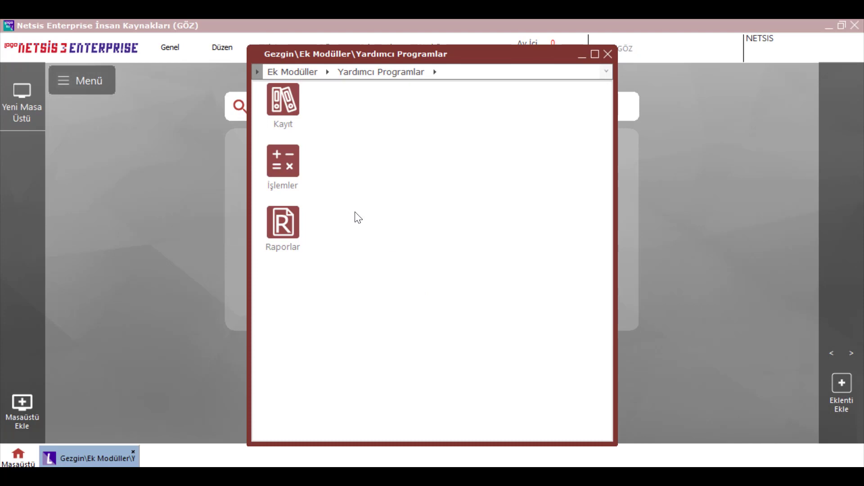
double_click(285, 106)
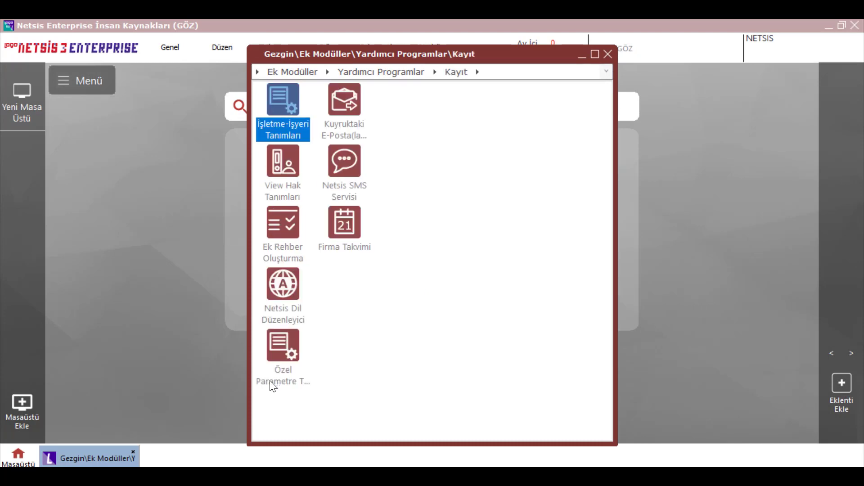
double_click(280, 372)
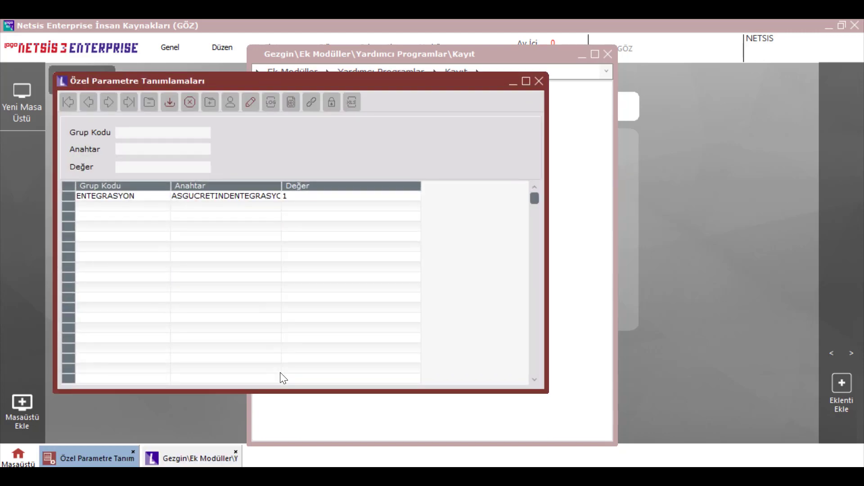
left_click(111, 198)
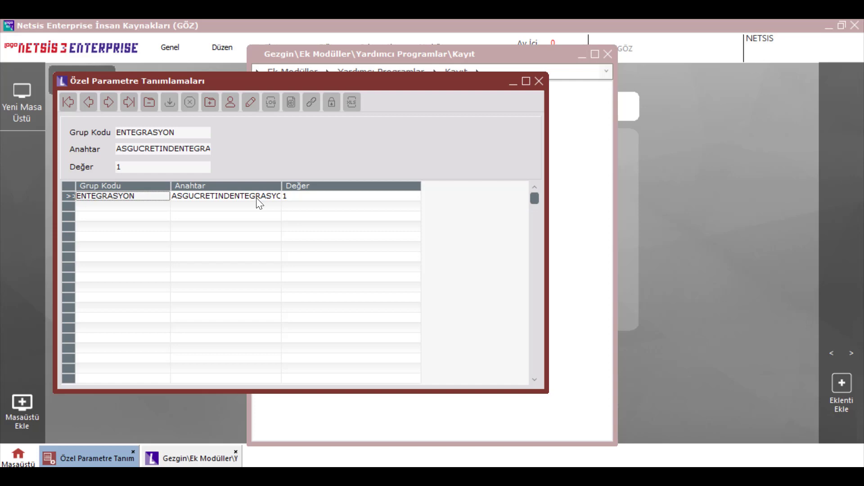
left_click(539, 82)
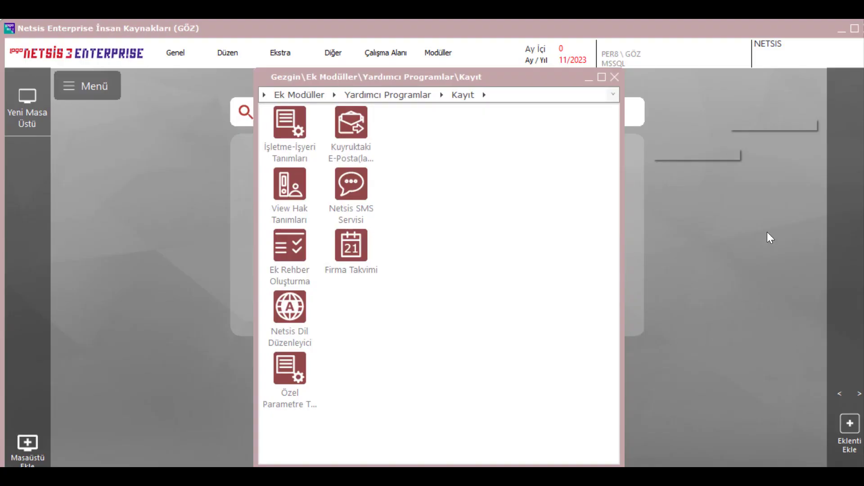
left_click(617, 77)
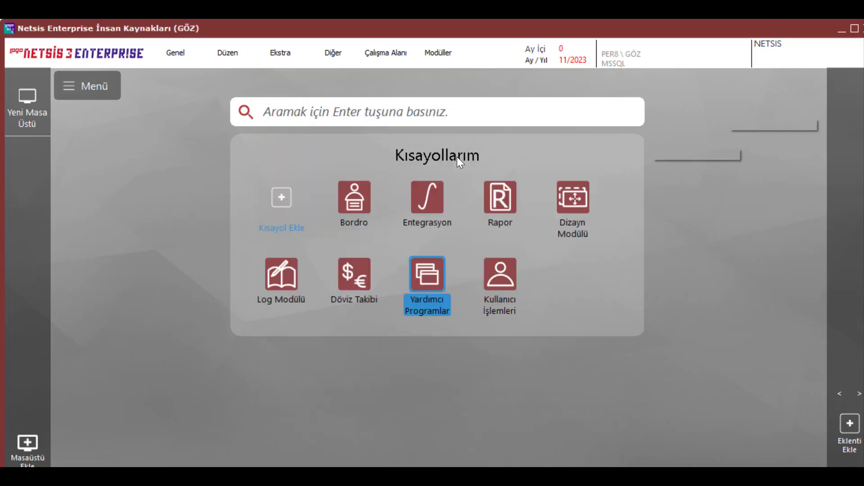
- Open the Personel Puantaj Bilgileri form from the Bordro module's personnel records
left_click(356, 198)
double_click(296, 131)
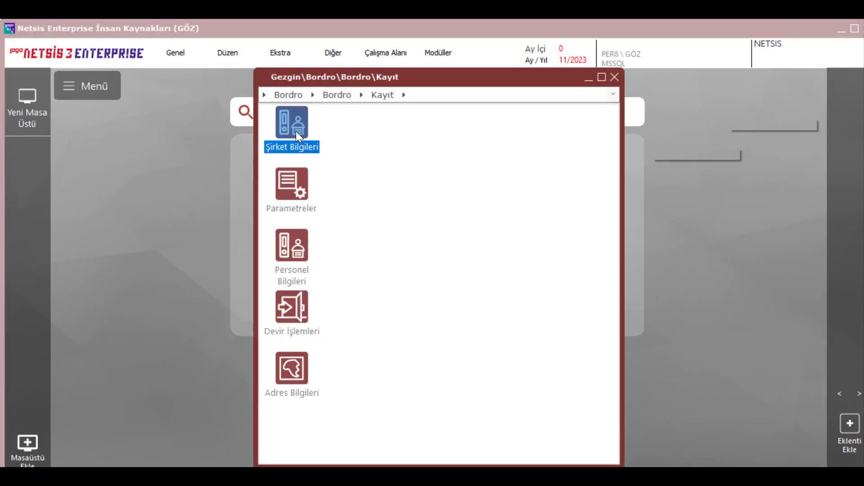
double_click(293, 266)
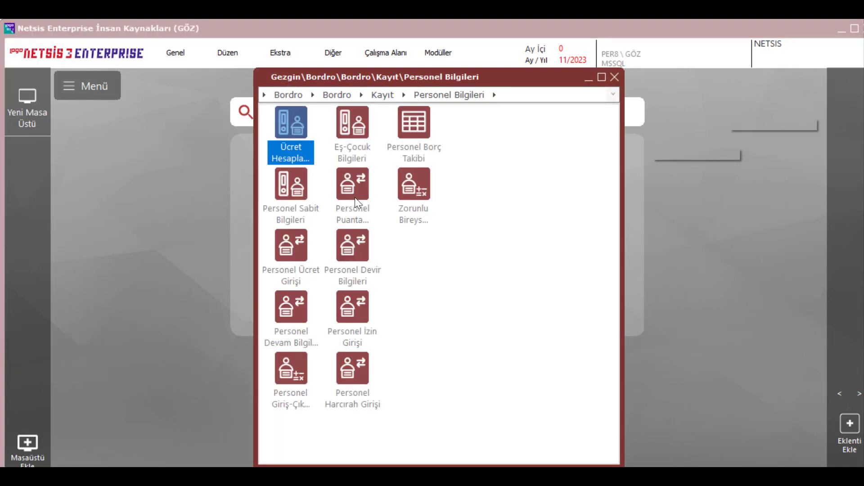
double_click(355, 197)
double_click(303, 158)
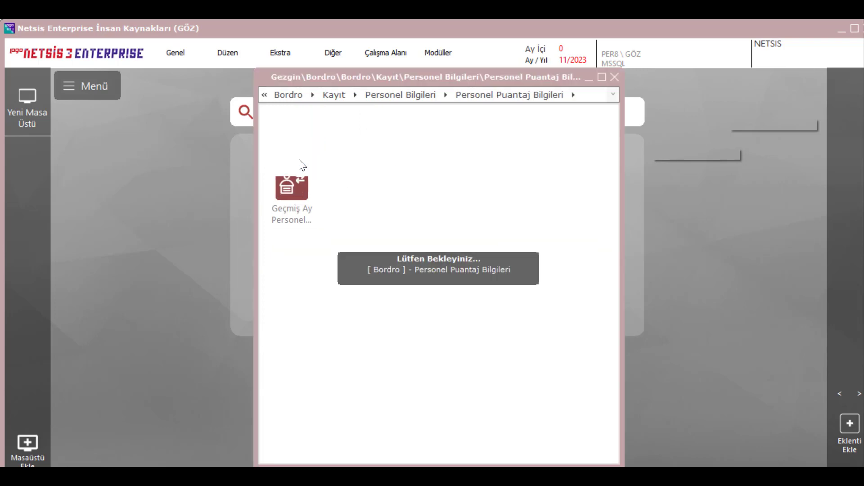
- Load the employee by registry number, examine the income and stamp tax figures in Bilgi-3, and close the form
type("p1")
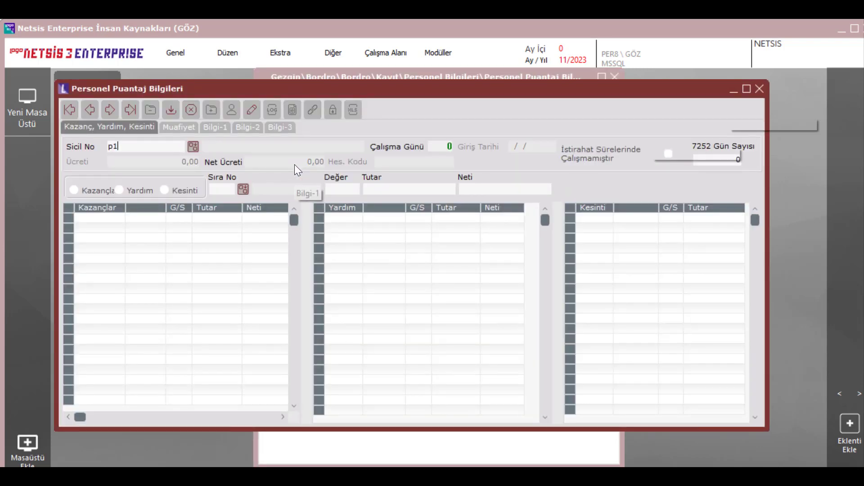
key("Return")
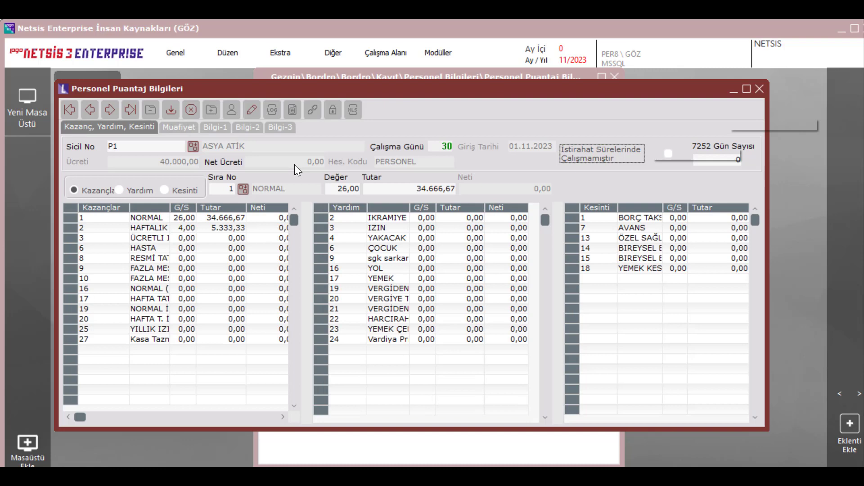
left_click(274, 129)
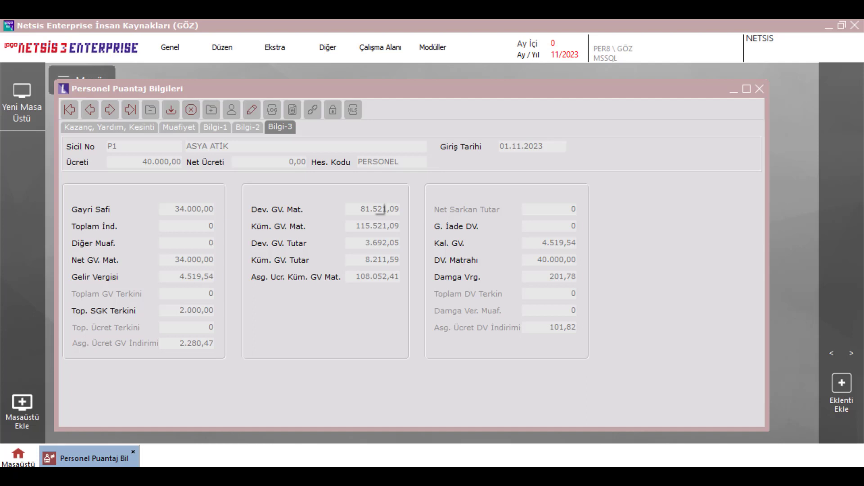
left_click(761, 91)
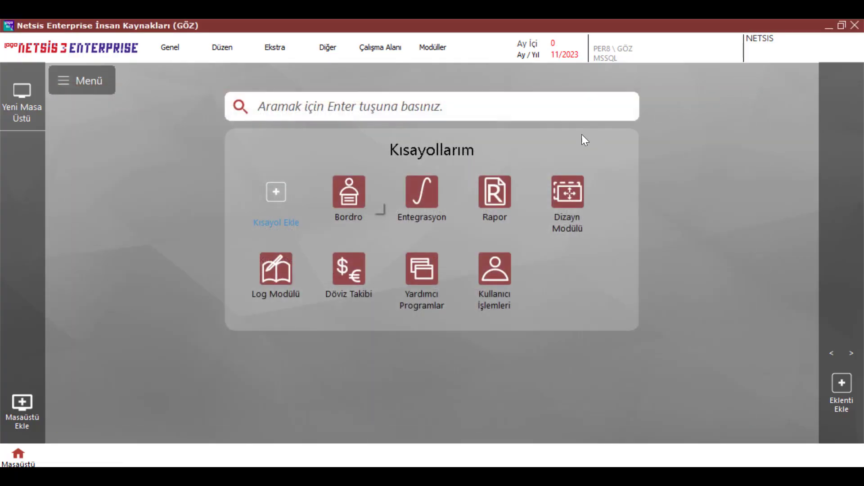
- Open the Muhasebe Aktar operation from the Entegrasyon module's İşlemler
double_click(425, 201)
left_click(289, 169)
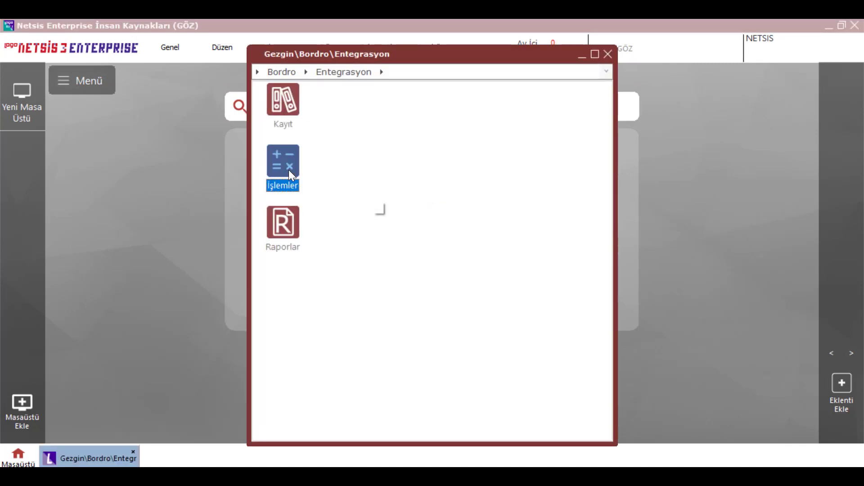
double_click(288, 169)
double_click(281, 120)
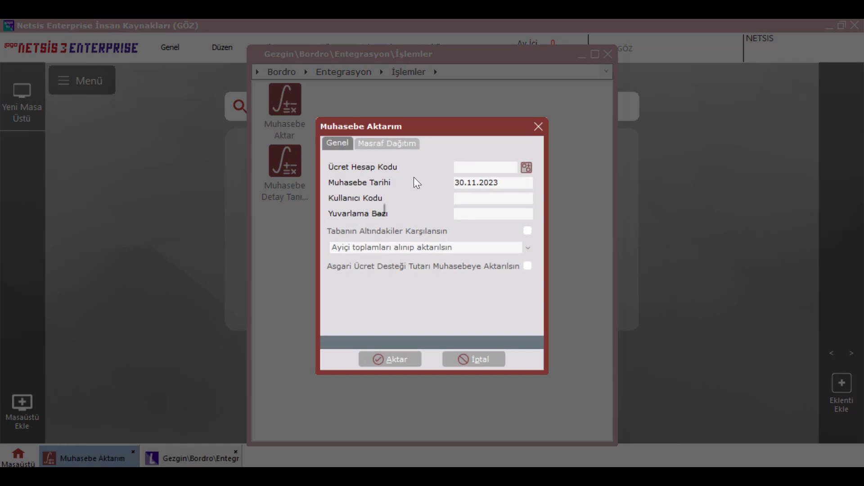
- Transfer the payroll to accounting using the wage account code PERSONEL, and close the integration navigator
left_click(526, 166)
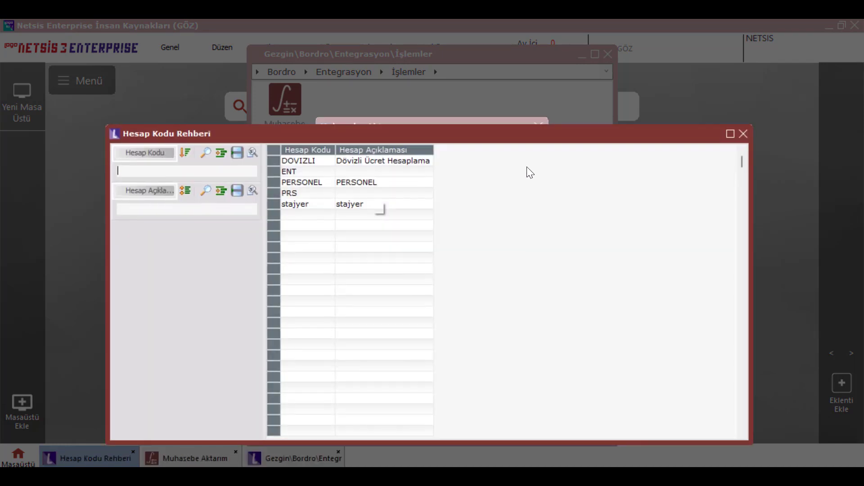
double_click(388, 182)
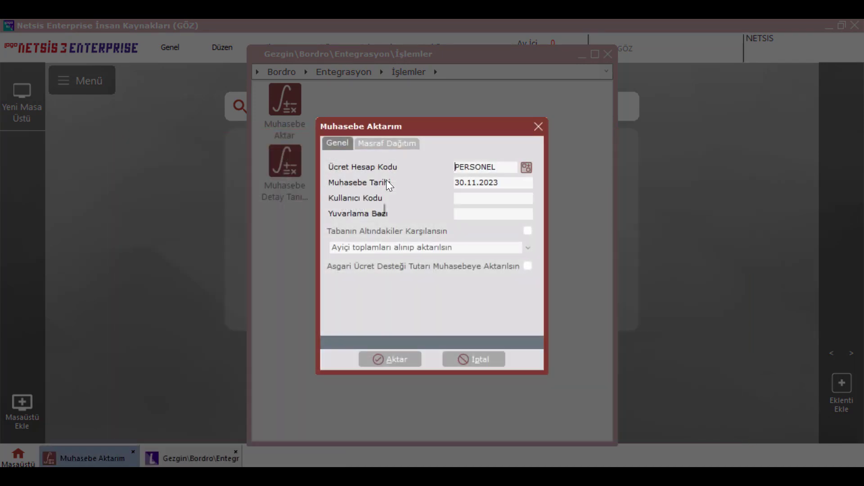
key("Tab")
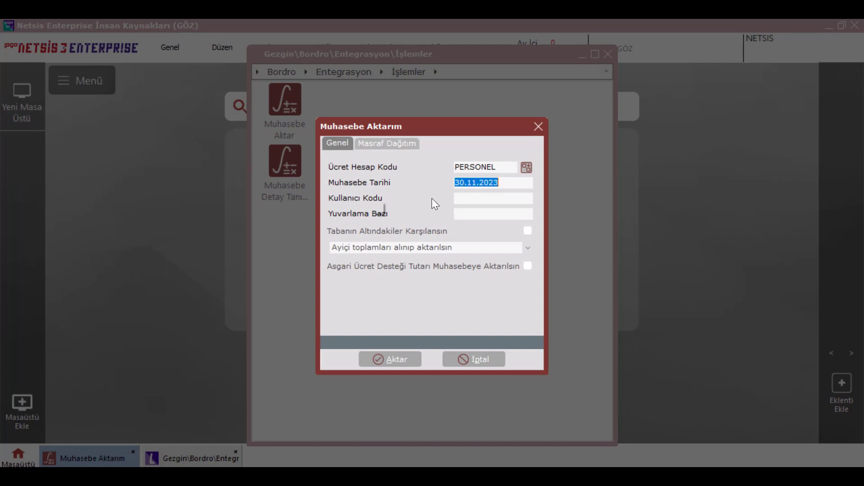
key("Tab")
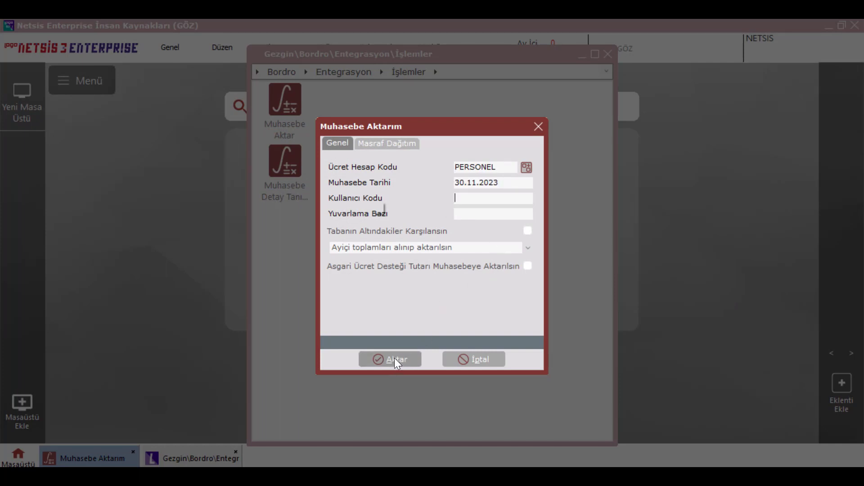
left_click(394, 360)
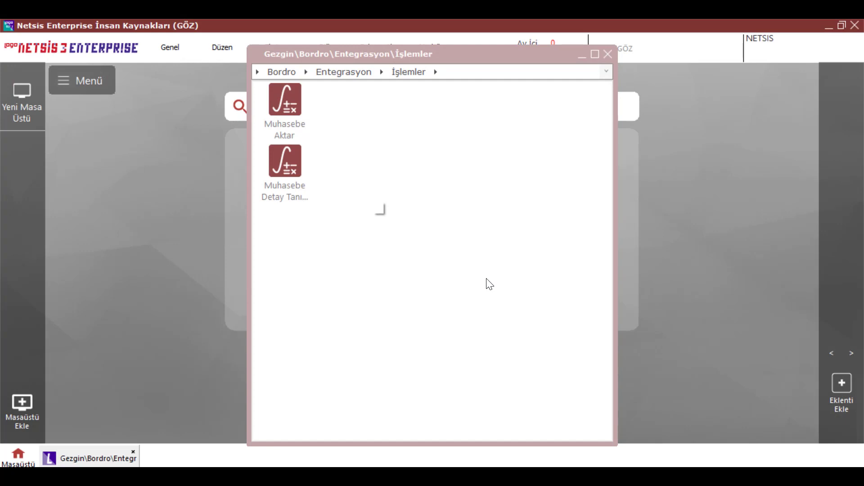
left_click(608, 54)
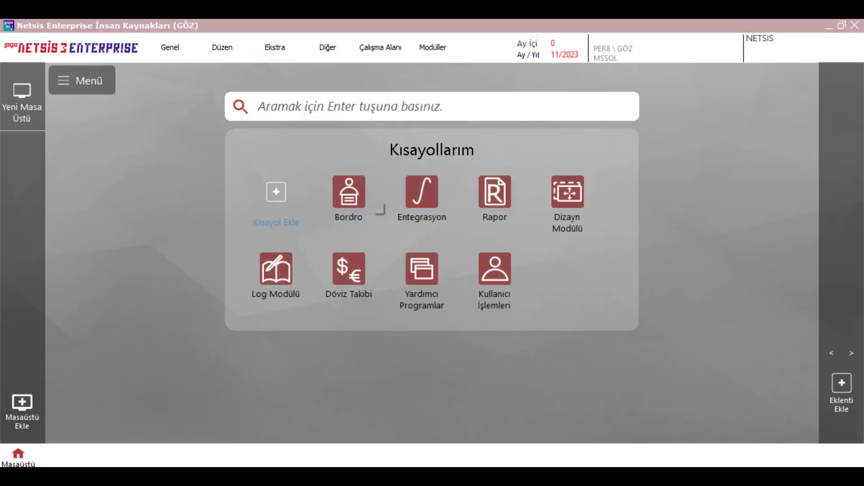
- Switch to Netsis Wings Enterprise and open Yevmiye Fiş Girişi from the Muhasebe records
left_click(352, 199)
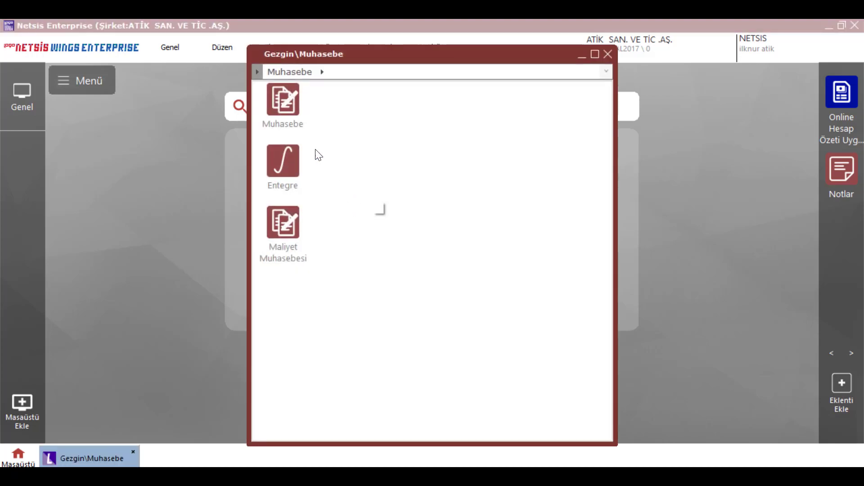
double_click(280, 101)
double_click(282, 107)
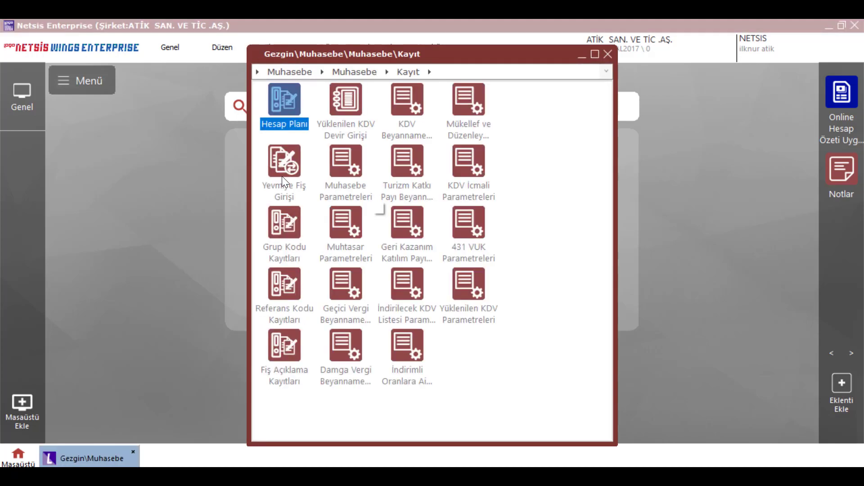
double_click(283, 171)
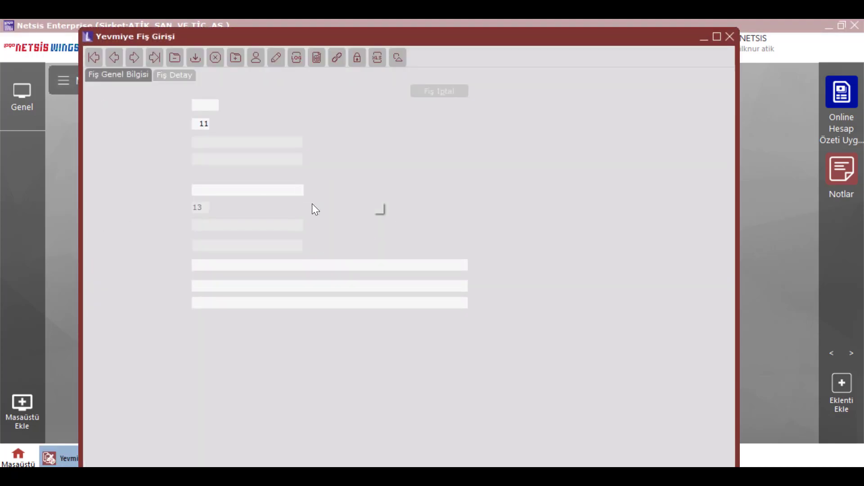
left_click(283, 188)
key("BackSpace")
type("4")
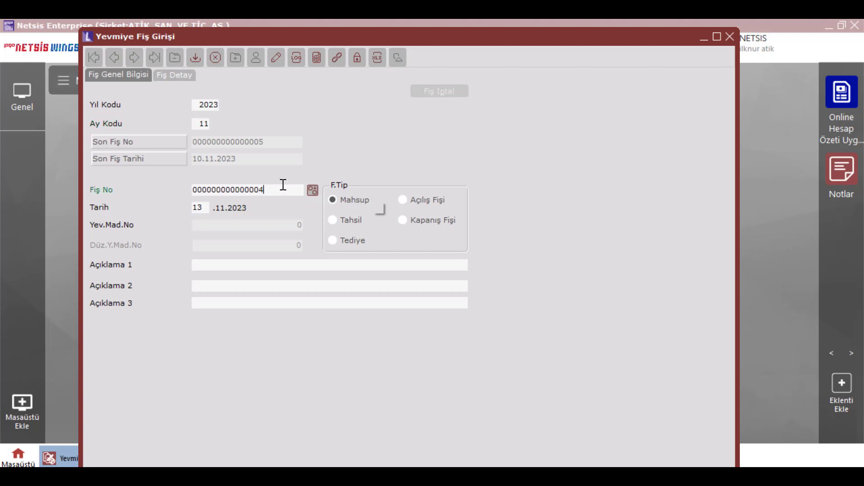
key("Return")
key("Return")
key("Return")
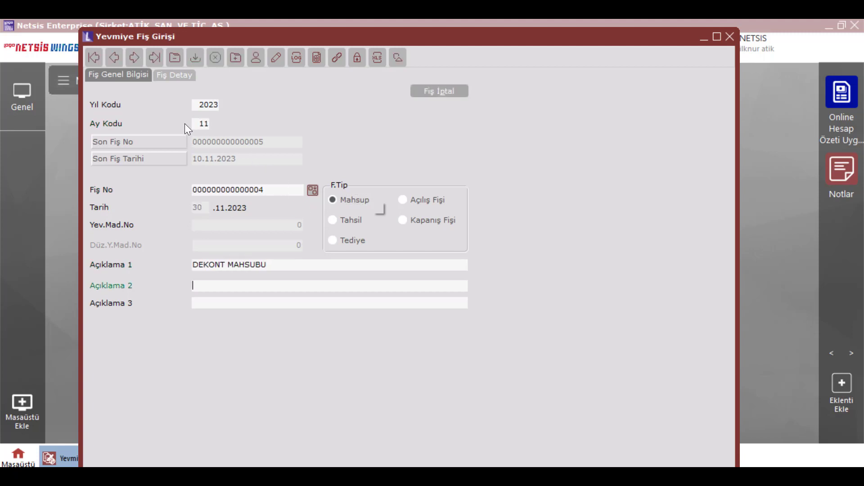
left_click(178, 79)
- Examine the voucher's detail lines, comparing the Gelir vergisi and Damga vergisi entries with their Asgari Ücret GV and DV terkin lines
left_click(263, 356)
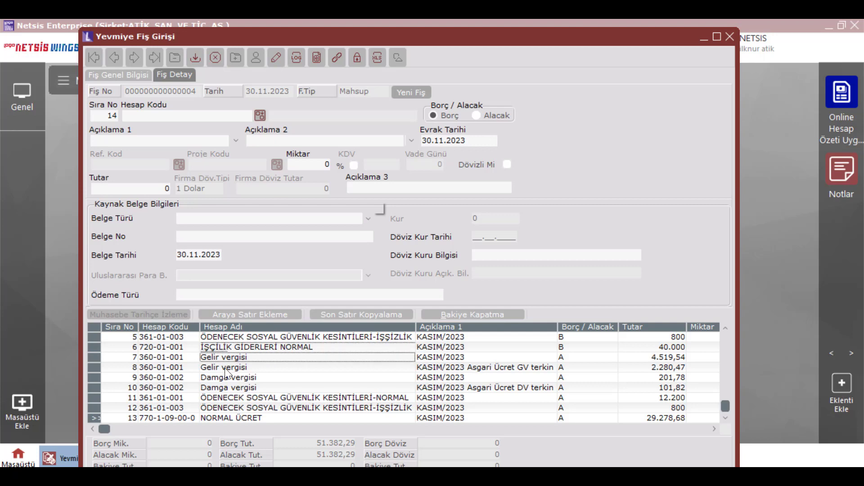
scroll(224, 374, "up", 5)
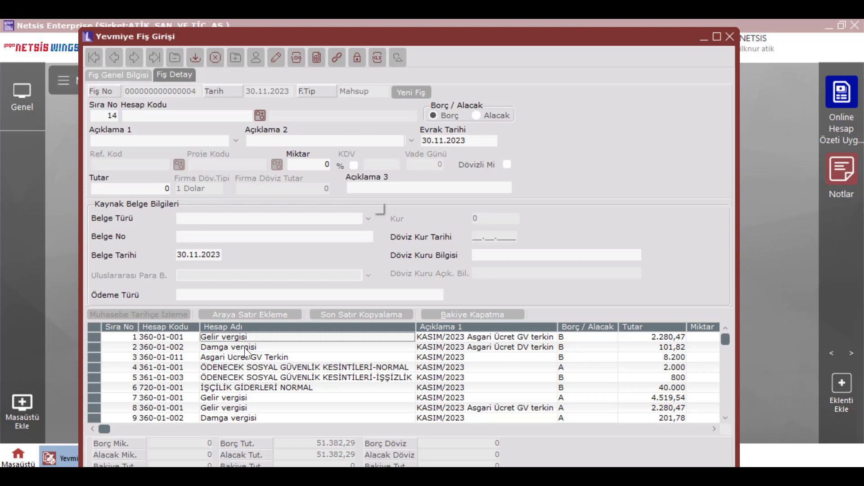
key("Down")
key("Down")
key("Down")
key("Down")
key("Down")
key("Down")
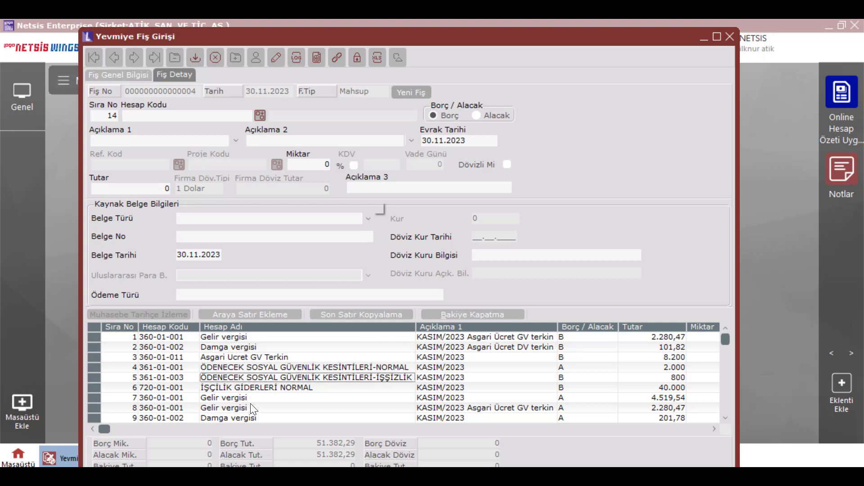
key("Down")
key("Down")
key("Down")
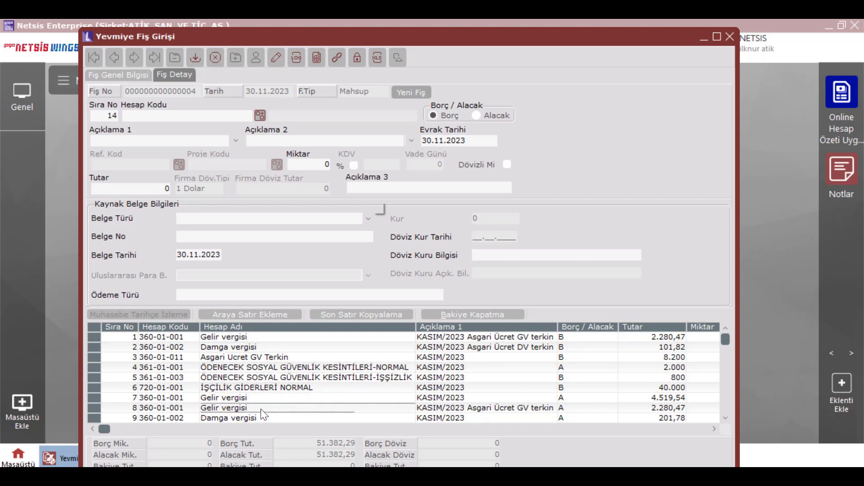
left_click(236, 406)
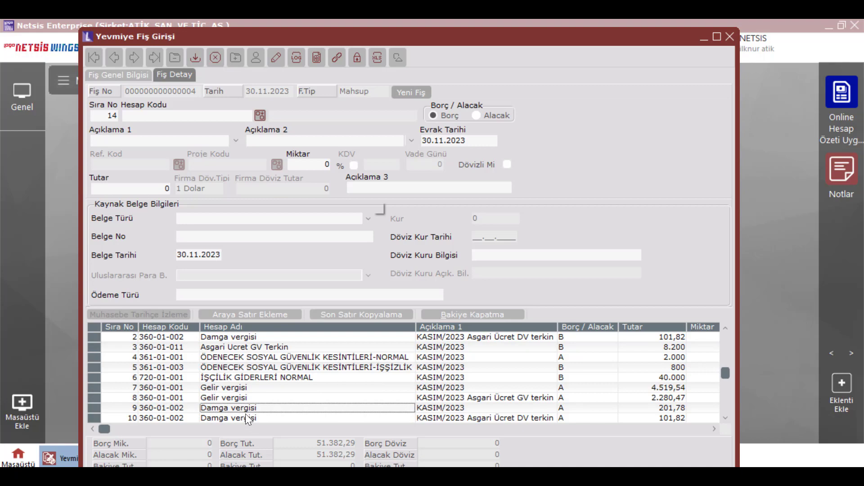
left_click(245, 415)
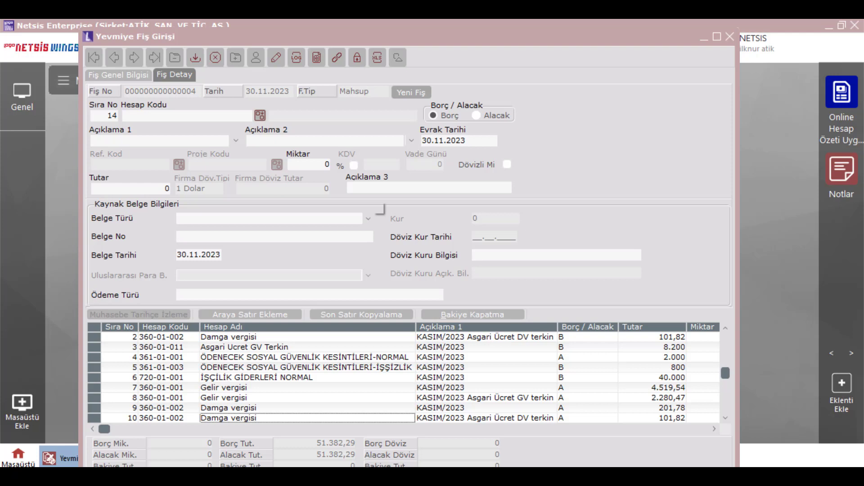
- Close the voucher, switch to Netsis Enterprise İnsan Kaynakları, and open Özel Parametre Tanımlamaları from the Yardımcı Programlar records
left_click(730, 36)
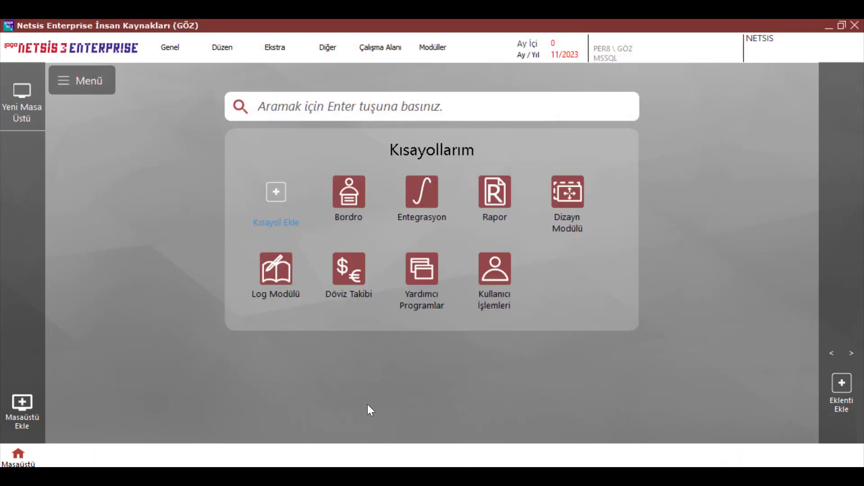
double_click(411, 260)
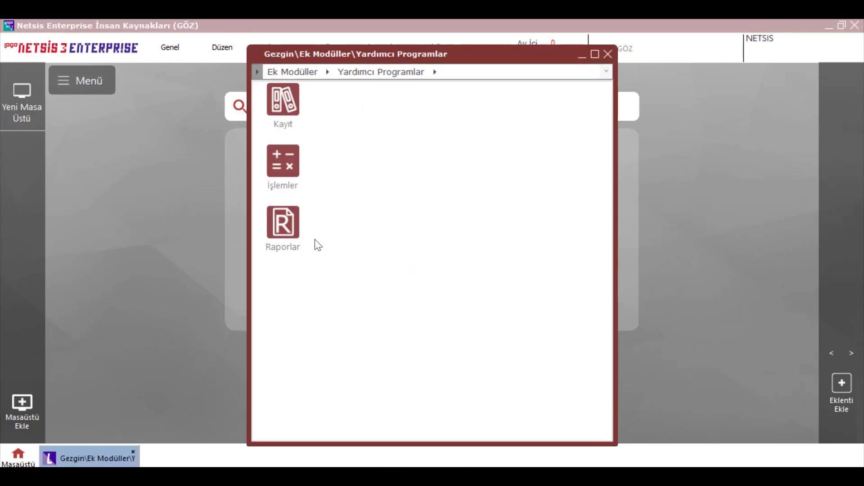
double_click(282, 110)
double_click(285, 355)
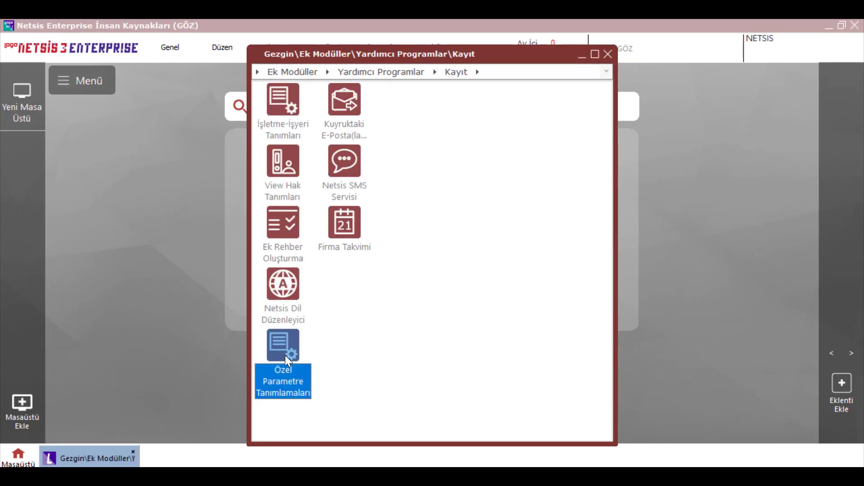
- Delete the minimum wage integration parameter in the ENTEGRASYON group, and close the parameter definitions and the navigator
left_click(209, 196)
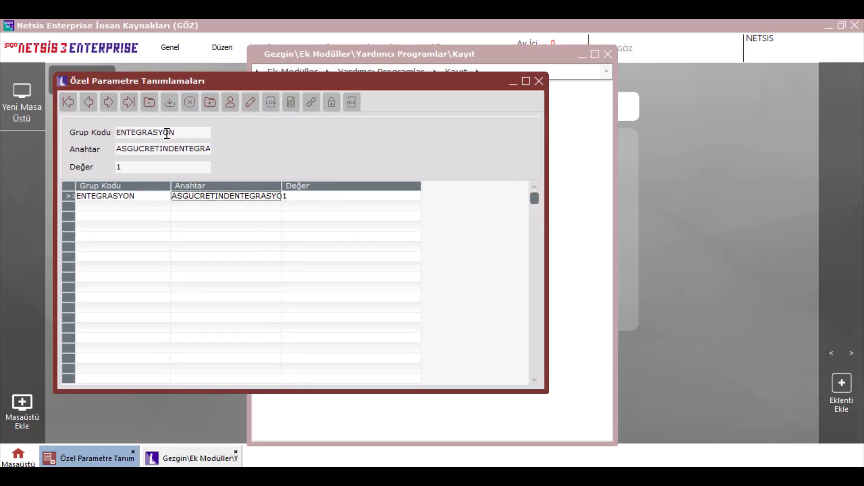
left_click(153, 103)
left_click(341, 292)
left_click(539, 81)
left_click(608, 54)
- Reload the company session through Şirket Değişikliği, keeping the current company
left_click(169, 48)
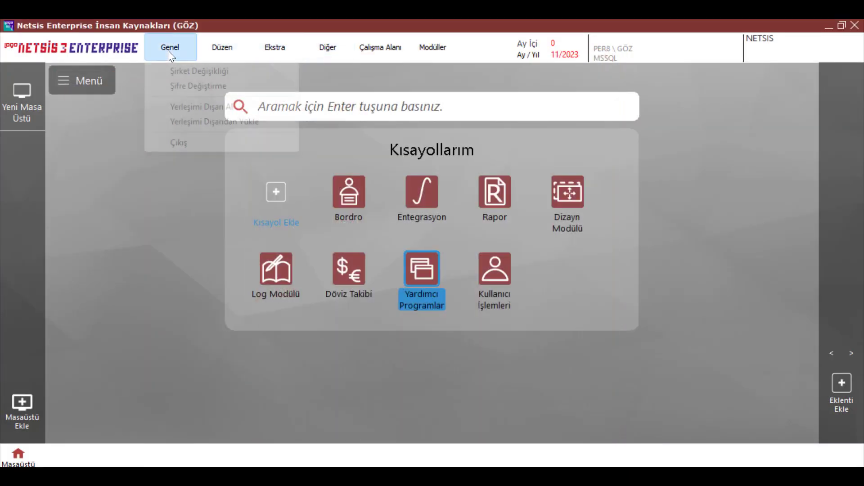
left_click(176, 72)
left_click(417, 393)
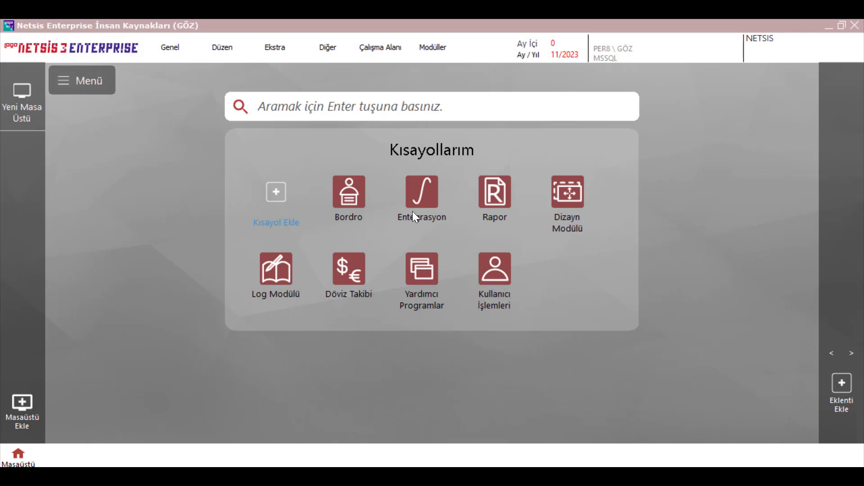
- Open the Muhasebe Aktar operation from the Entegrasyon module's İşlemler
left_click(412, 211)
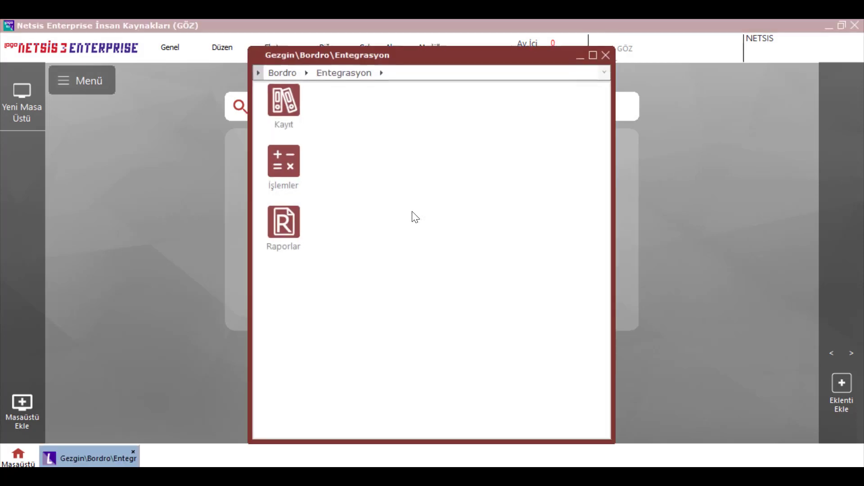
left_click(279, 156)
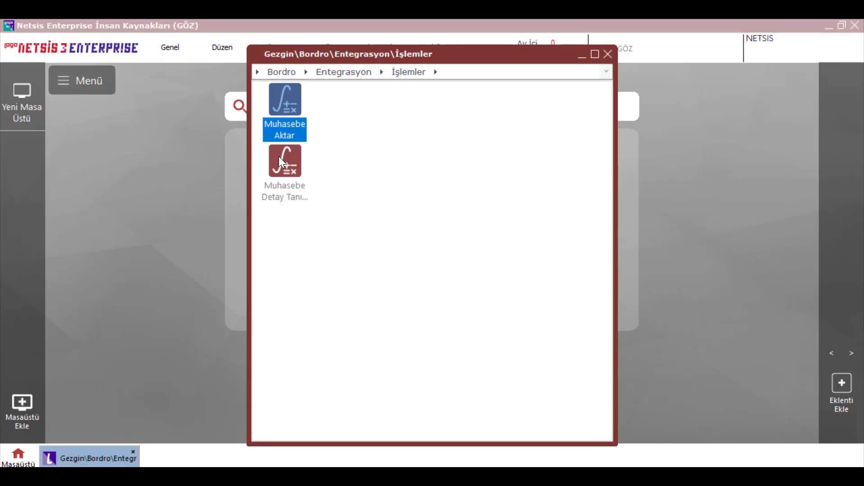
left_click(280, 112)
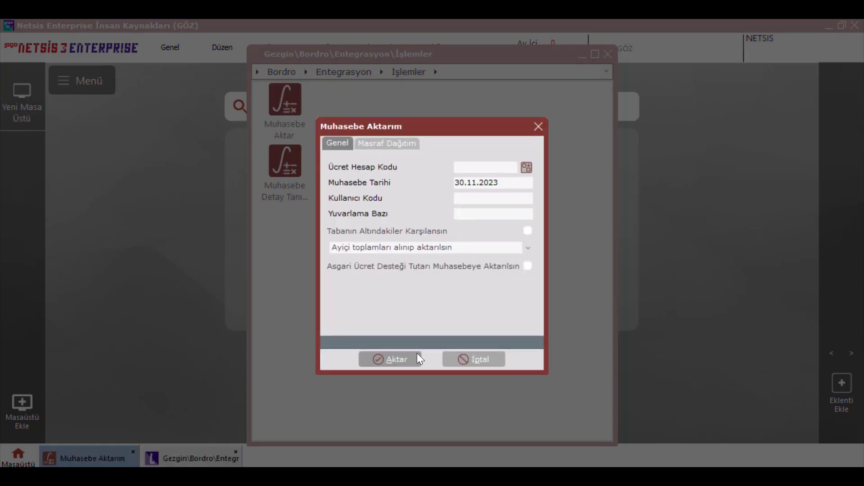
- Transfer the payroll to accounting again with the wage account code PERSONEL, and close the integration navigator
left_click(527, 168)
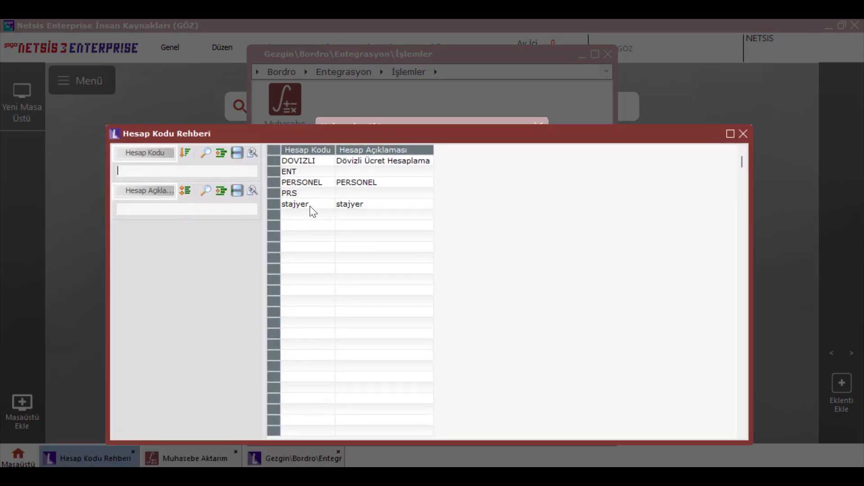
left_click(301, 183)
double_click(302, 182)
left_click(405, 358)
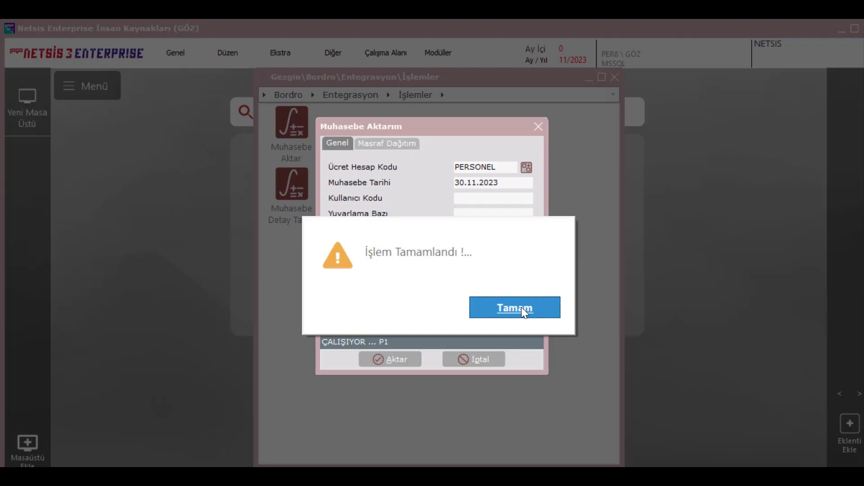
left_click(515, 287)
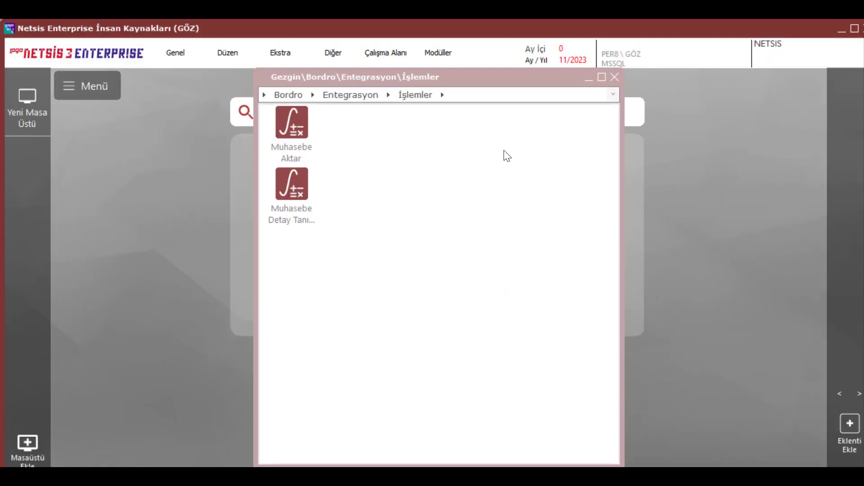
left_click(615, 76)
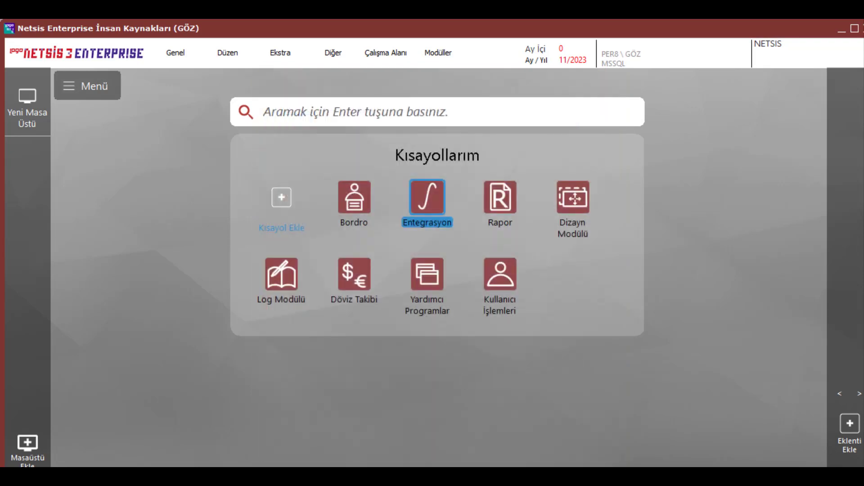
- Switch to Netsis Wings Enterprise and open Yevmiye Fiş Girişi from the Muhasebe records
left_click(401, 416)
double_click(356, 204)
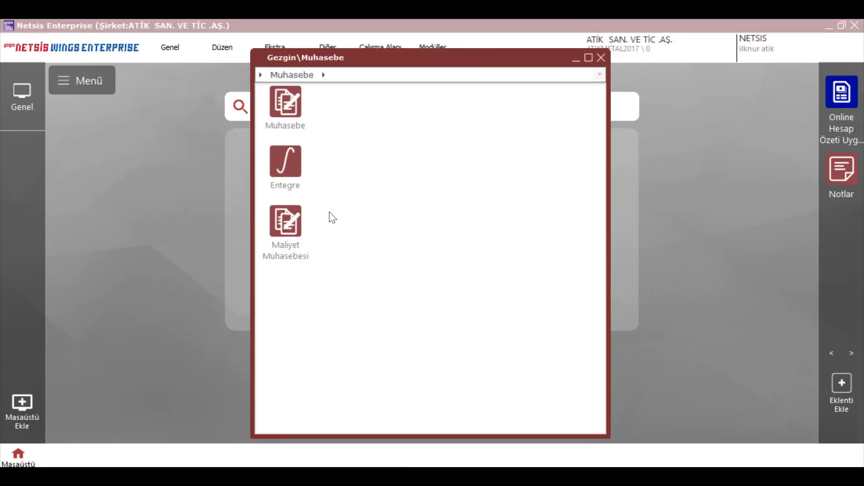
double_click(288, 128)
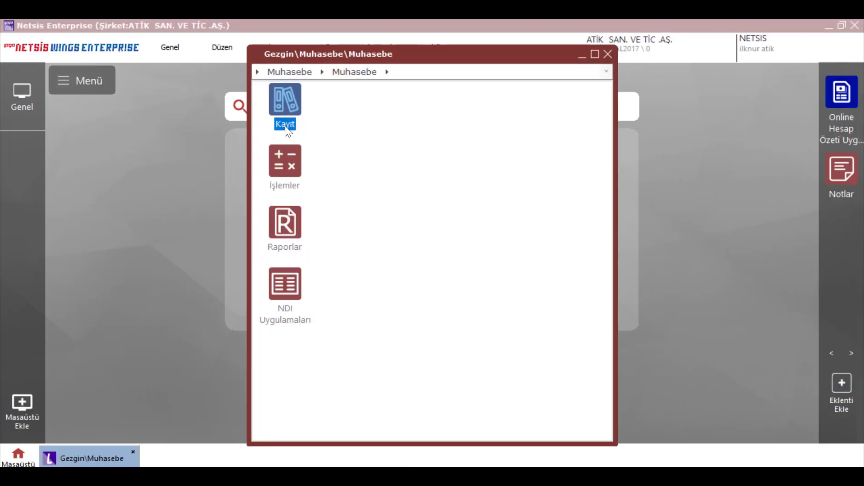
double_click(285, 101)
double_click(288, 184)
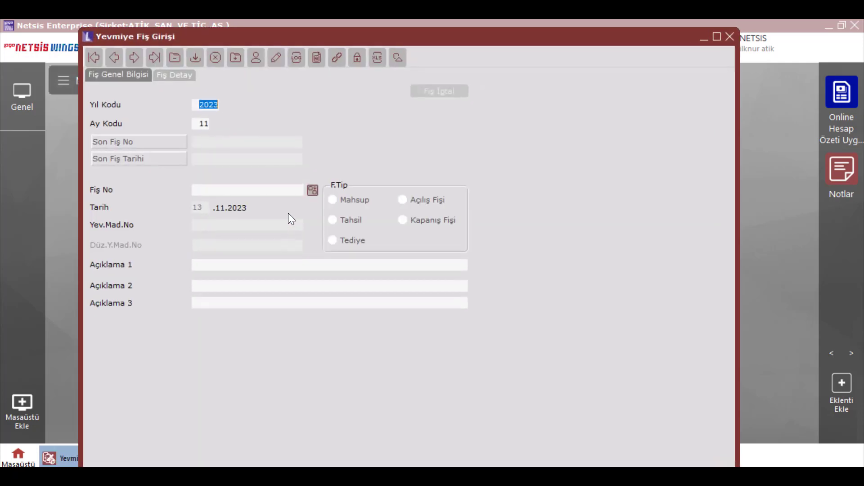
key("BackSpace")
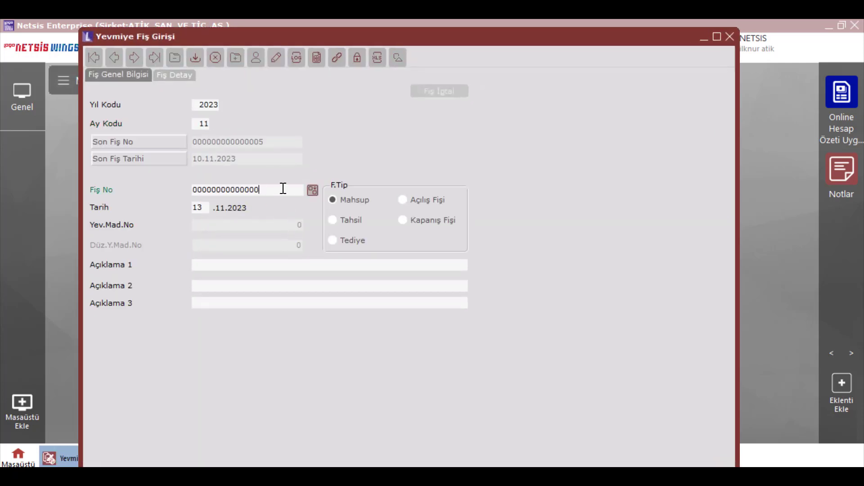
type("4")
key("Return")
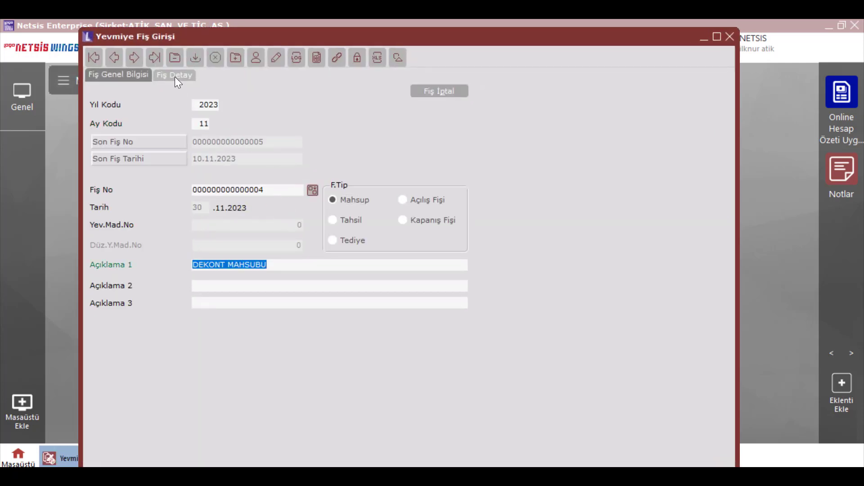
left_click(176, 79)
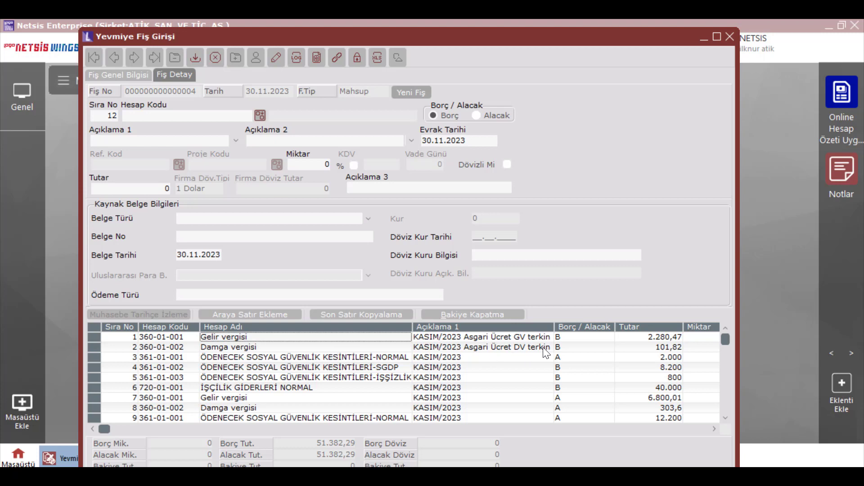
- Examine the debit side of the Asgari Ücret GV and DV terkin lines and the credit lines for Gelir vergisi and Damga vergisi
left_click(572, 338)
left_click(572, 348)
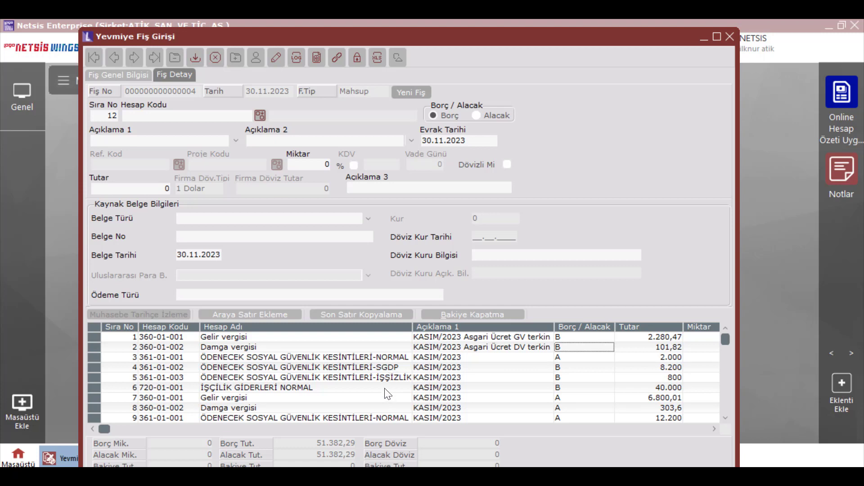
left_click(285, 397)
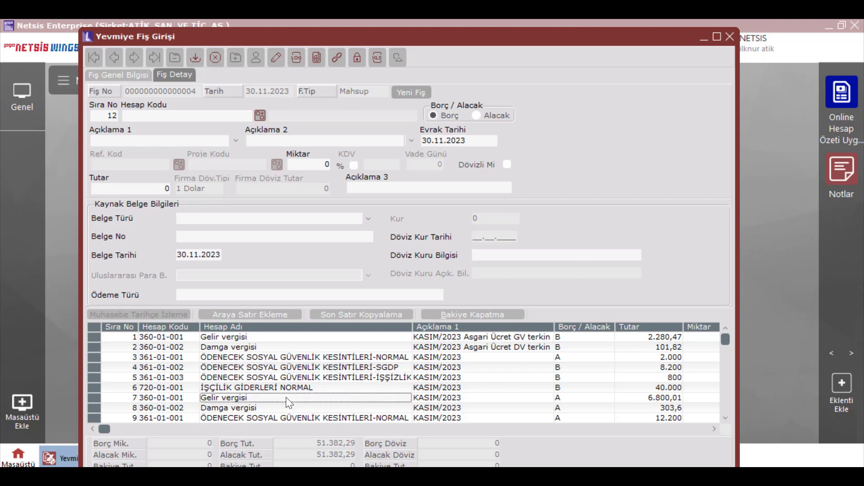
left_click(372, 409)
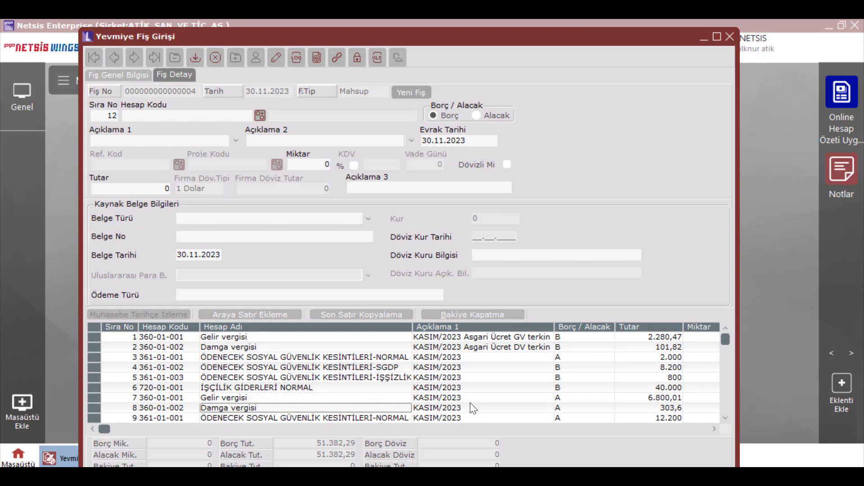